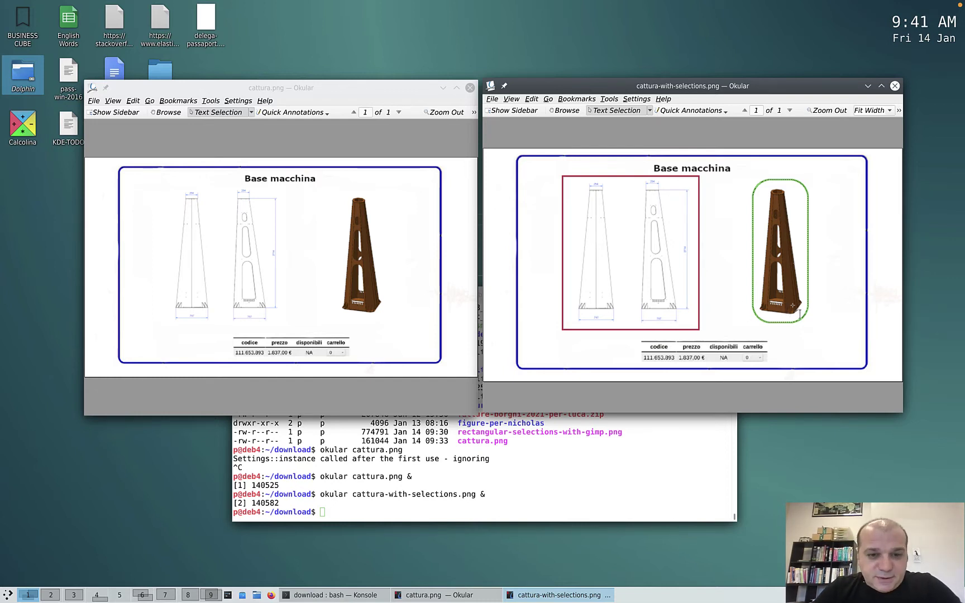
Close both Okular screenshot viewers and launch GIMP from Konsole with the gimp command
{"action": "left_click", "coordinate": [470, 87]}
{"action": "left_click", "coordinate": [894, 86]}
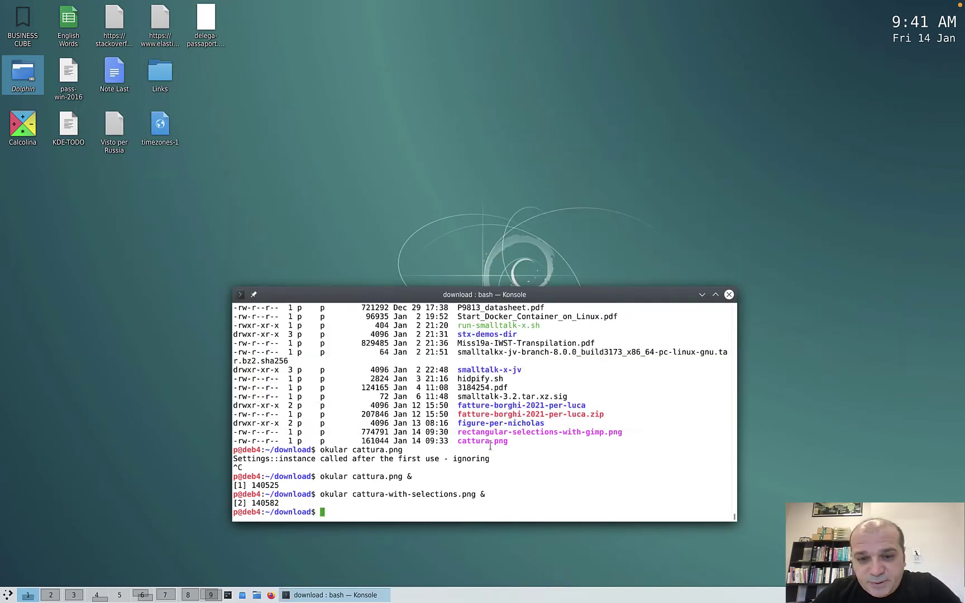
{"action": "type", "text": "gimp"}
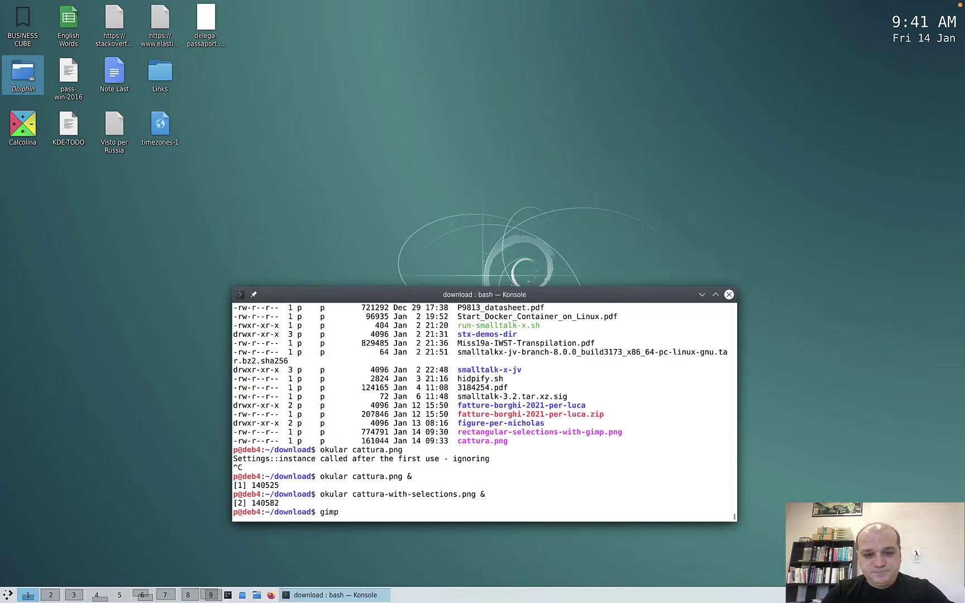
{"action": "key", "text": "Return"}
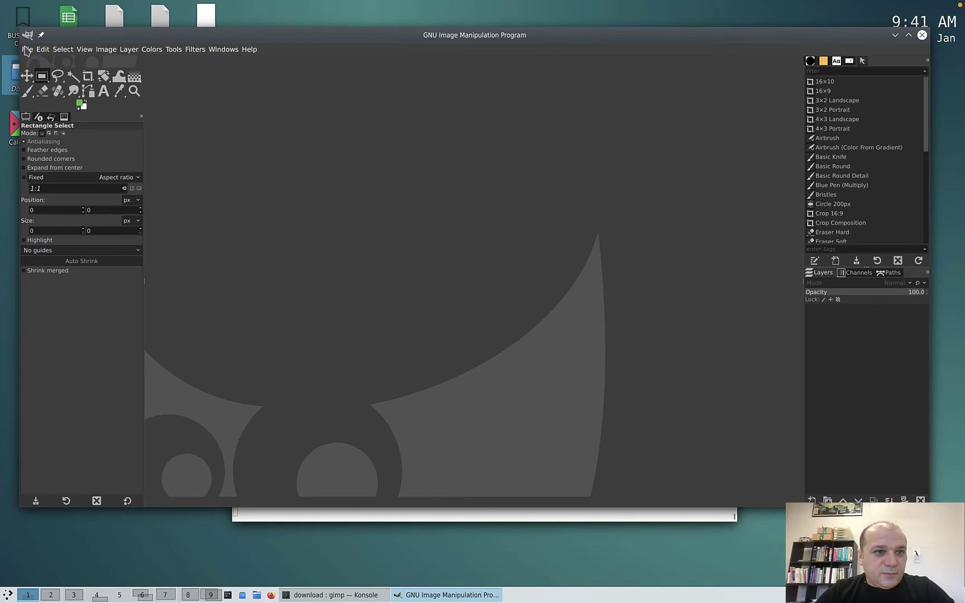
Open the Cattura.PNG product screenshot through File > Open
{"action": "left_click", "coordinate": [27, 49]}
{"action": "left_click", "coordinate": [49, 87]}
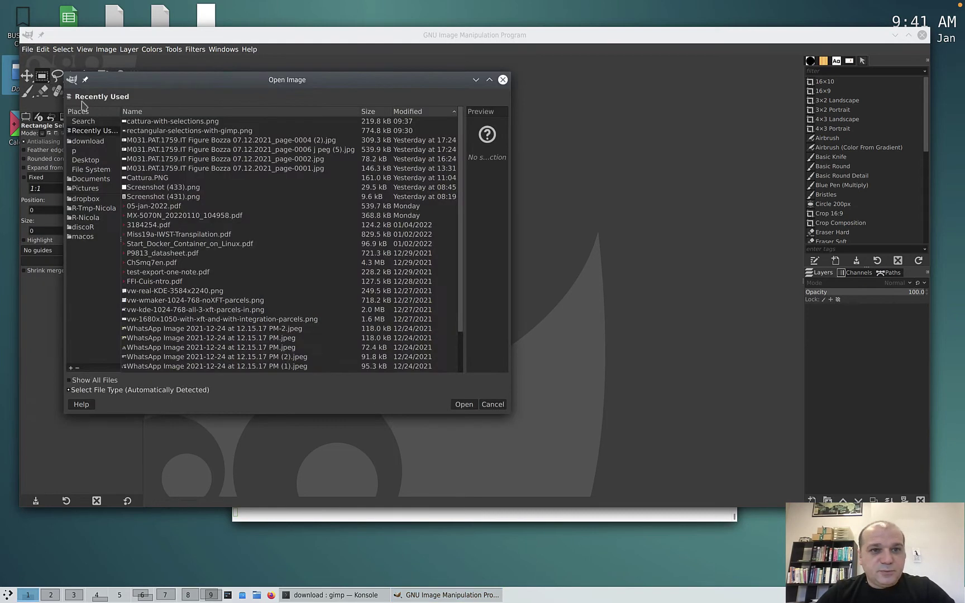
{"action": "left_click", "coordinate": [140, 179]}
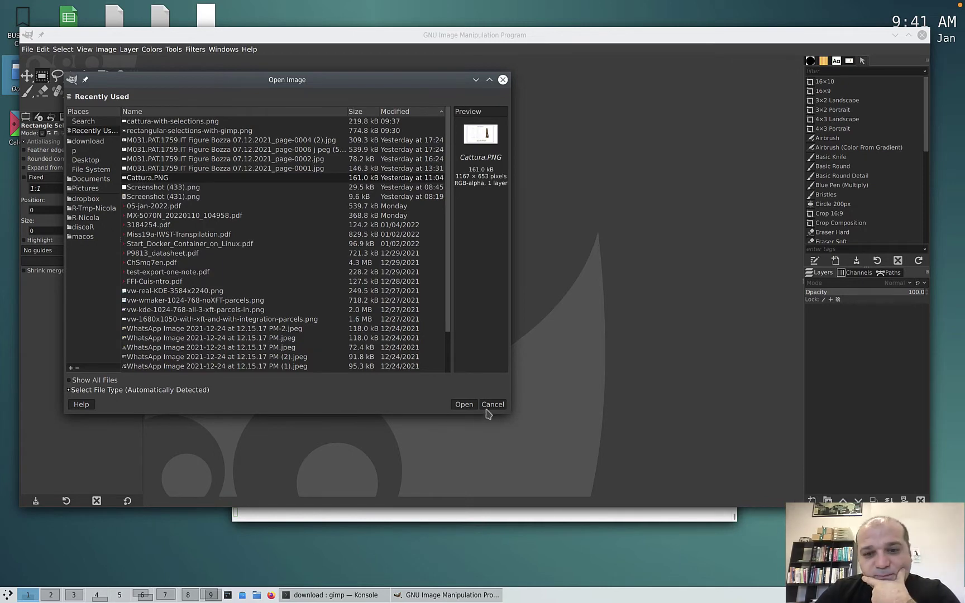
{"action": "left_click", "coordinate": [466, 406]}
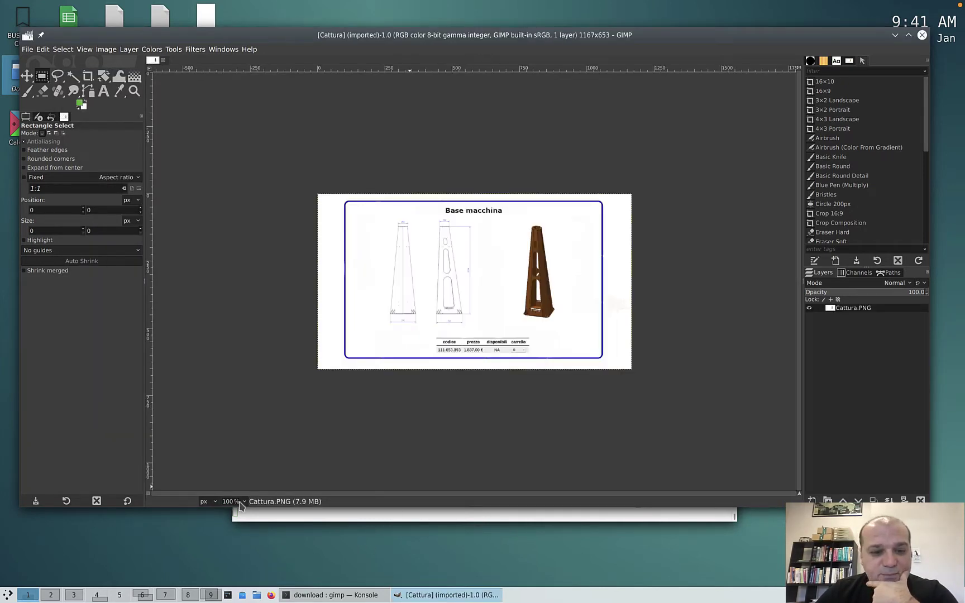
Set the image view zoom to 200%
{"action": "left_click", "coordinate": [242, 501]}
{"action": "left_click", "coordinate": [240, 539]}
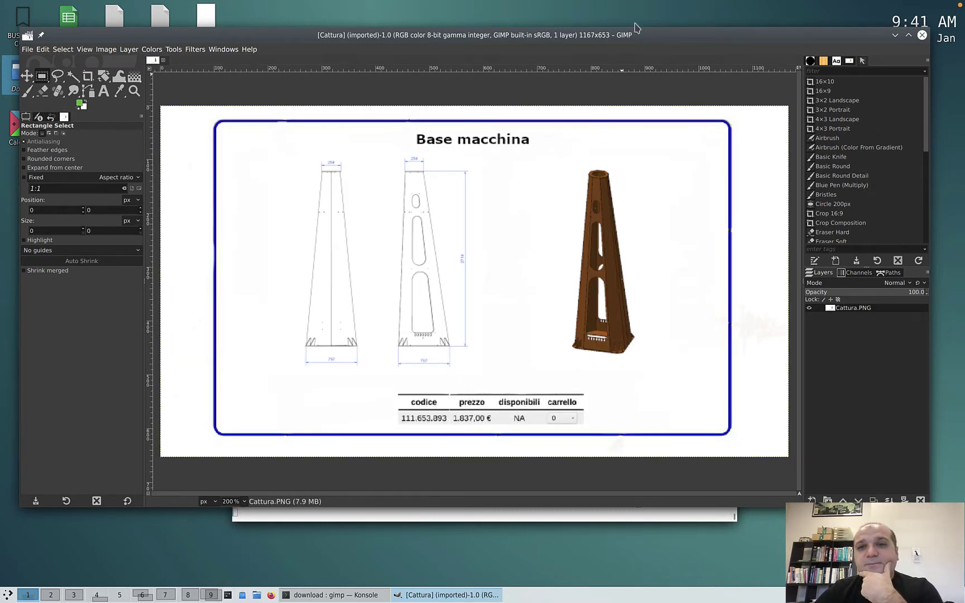
{"action": "left_click_drag", "start_coordinate": [627, 22], "coordinate": [624, 20]}
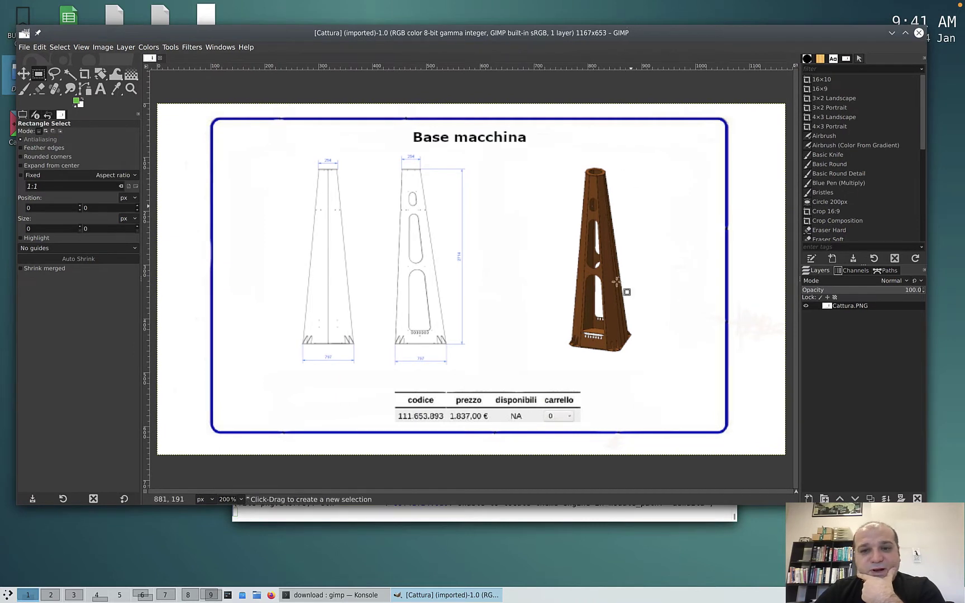
Create a new transparent layer named 'rectangles' above Cattura.PNG
{"action": "right_click", "coordinate": [833, 338]}
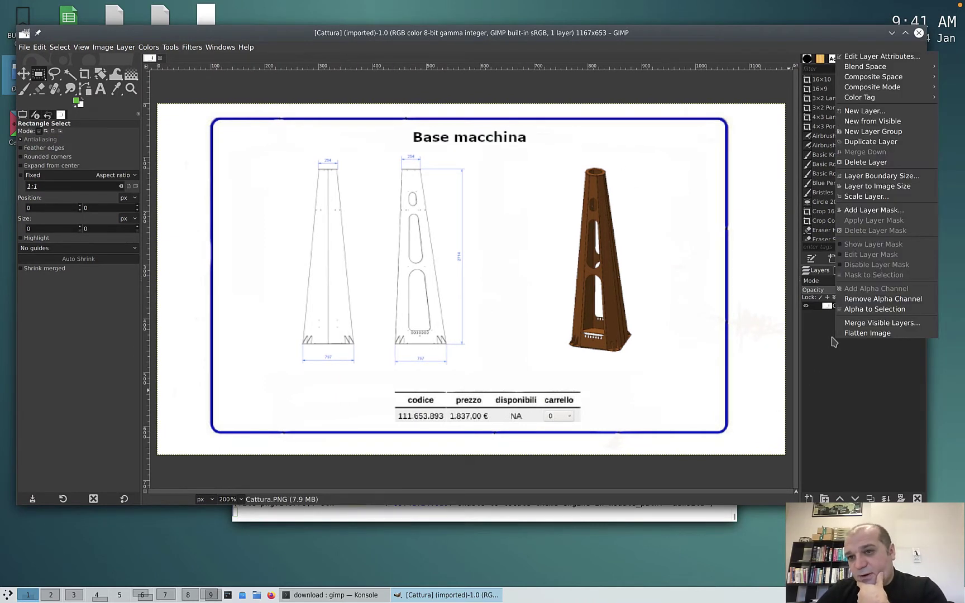
{"action": "left_click", "coordinate": [867, 111]}
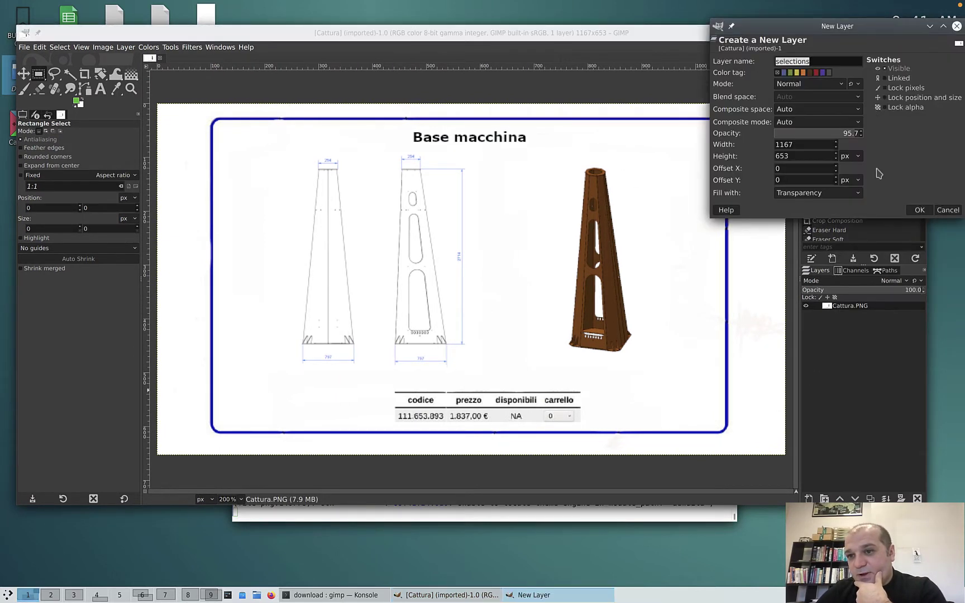
{"action": "key", "text": "BackSpace"}
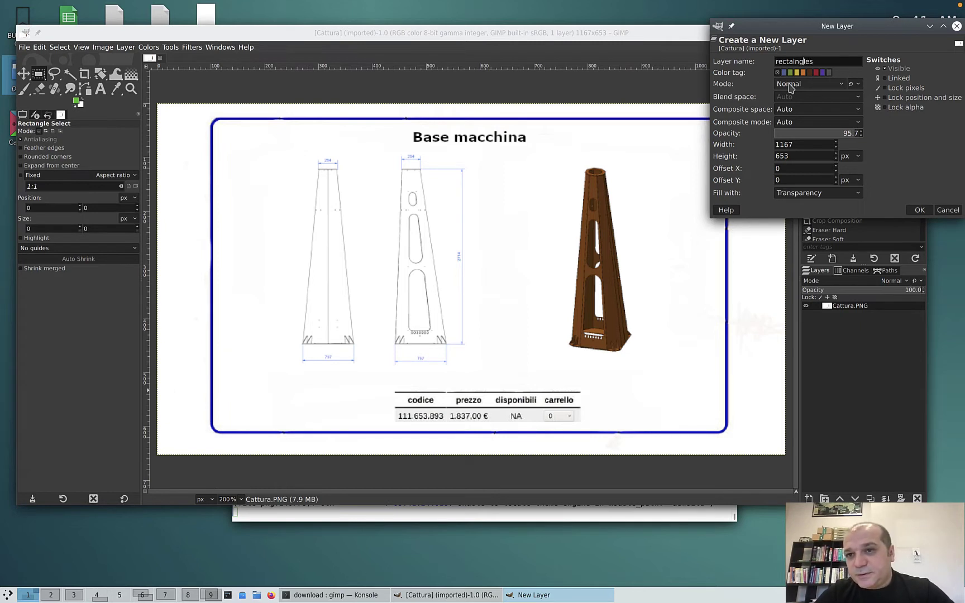
{"action": "key", "text": "Return"}
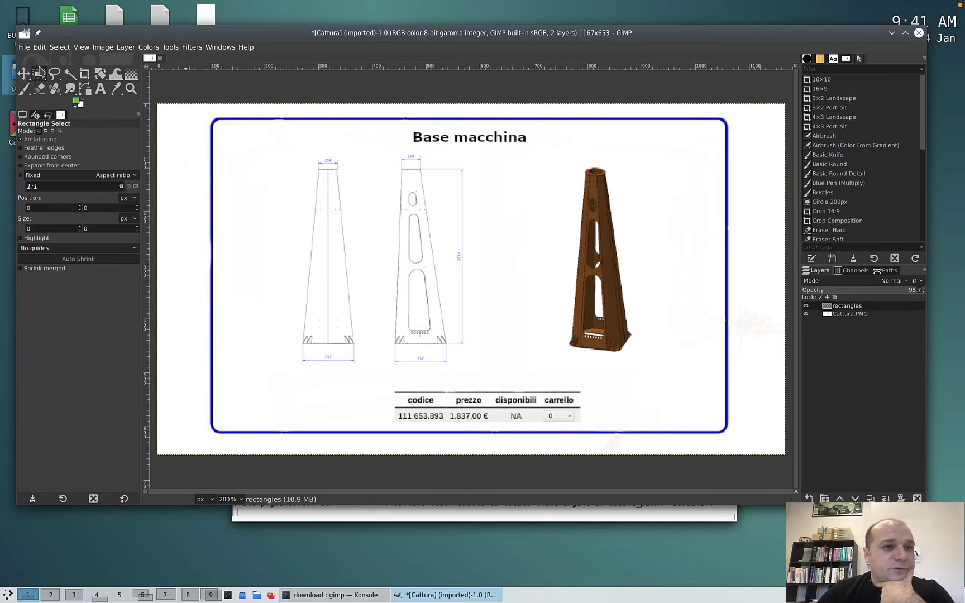
Draw a 363×425 rectangular selection at 233,84 around the two technical drawings, nudging it into place
{"action": "left_click", "coordinate": [194, 49]}
{"action": "mouse_move", "coordinate": [170, 47]}
{"action": "mouse_move", "coordinate": [226, 59]}
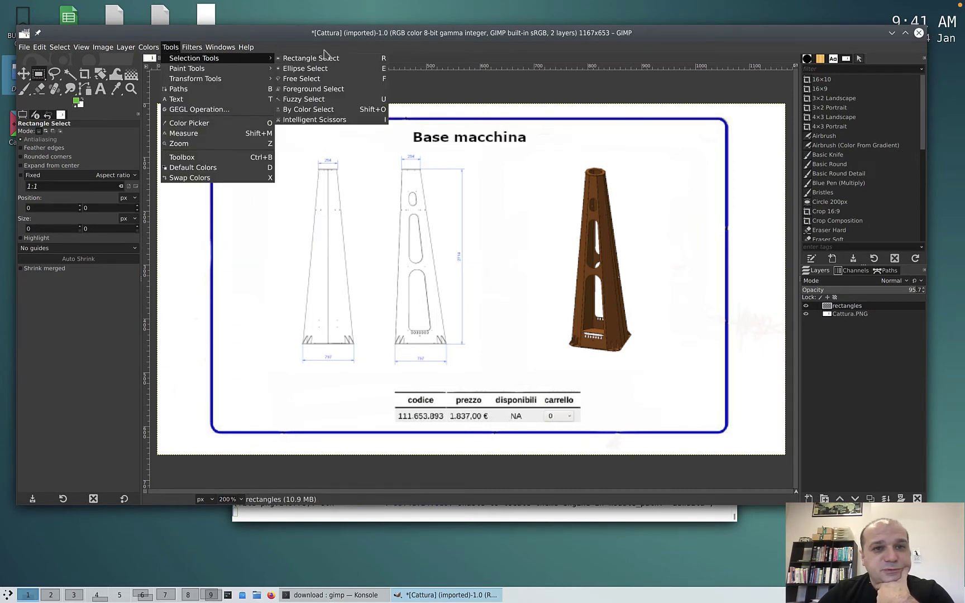
{"action": "left_click", "coordinate": [324, 59]}
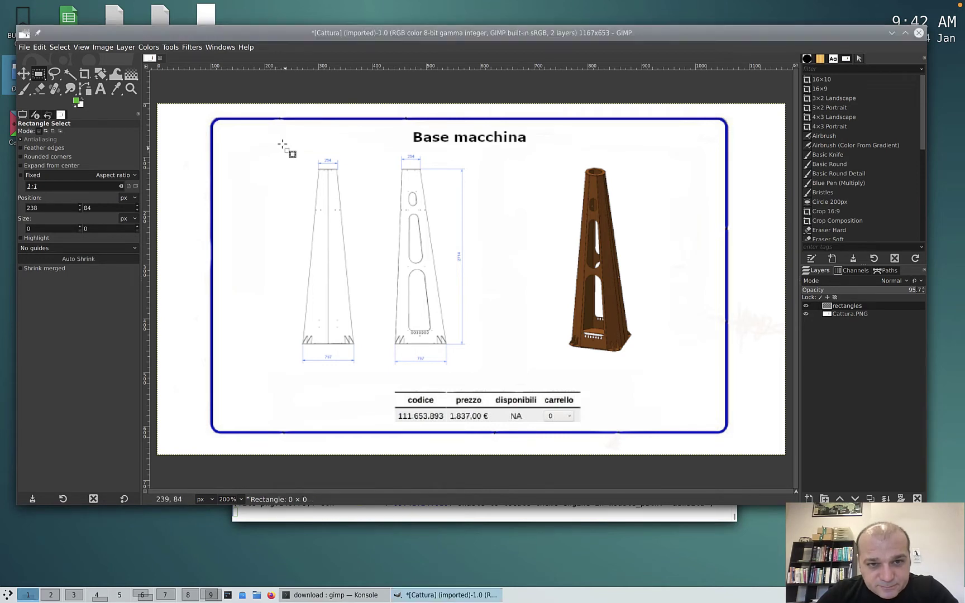
{"action": "left_click_drag", "start_coordinate": [285, 148], "coordinate": [484, 379]}
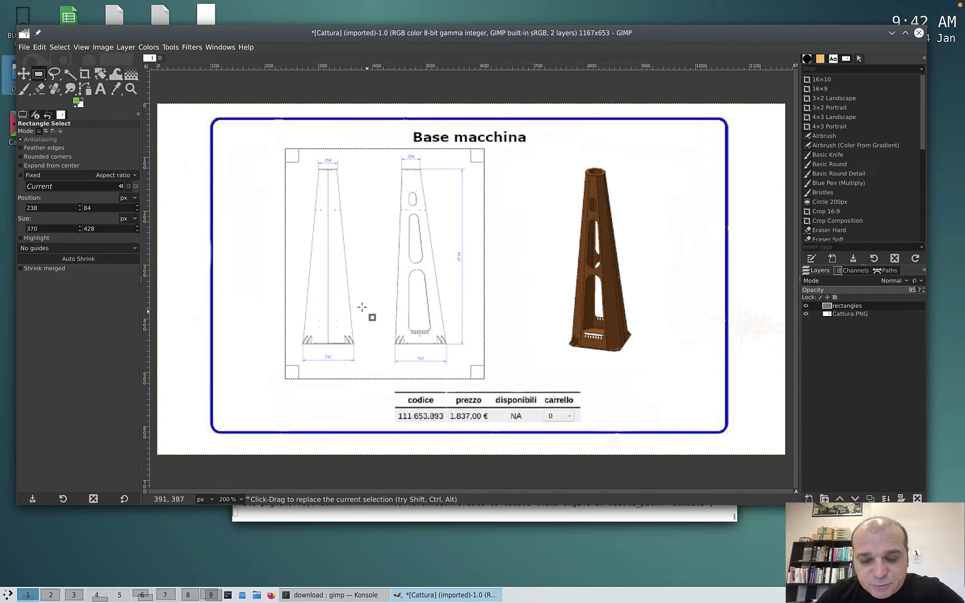
{"action": "key", "text": "Right"}
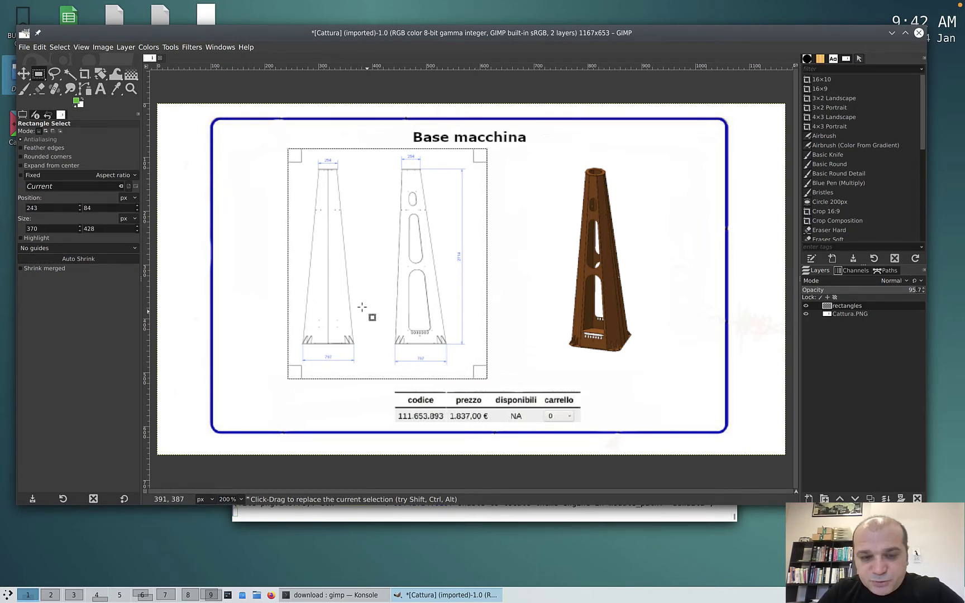
{"action": "key", "text": "Left"}
{"action": "key", "text": "Left"}
{"action": "key", "text": "Left"}
{"action": "key", "text": "Left"}
{"action": "key", "text": "Left"}
{"action": "key", "text": "Left"}
{"action": "key", "text": "Left"}
{"action": "key", "text": "Left"}
{"action": "key", "text": "Left"}
{"action": "key", "text": "Left"}
{"action": "key", "text": "Left"}
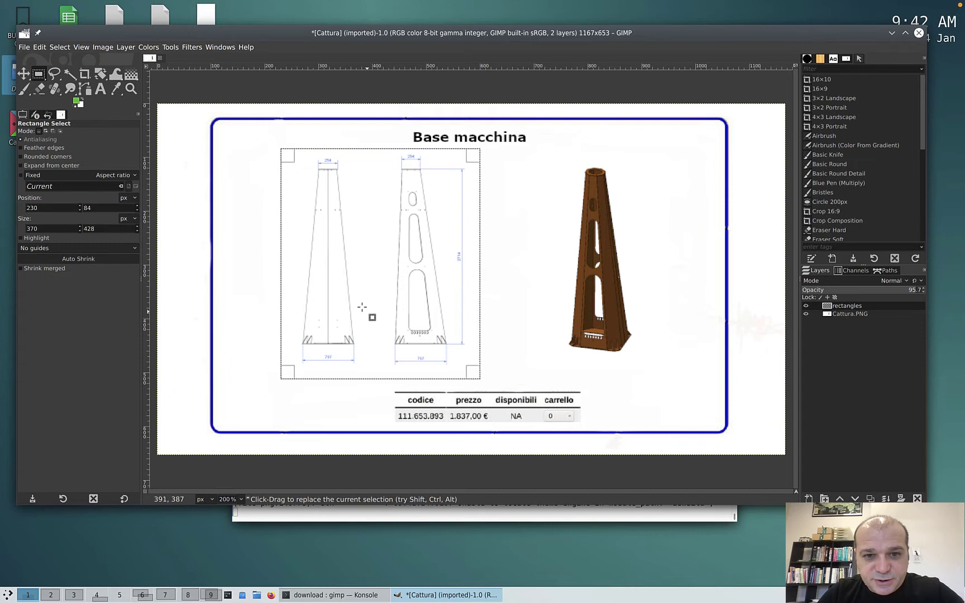
{"action": "key", "text": "Right"}
{"action": "key", "text": "Right"}
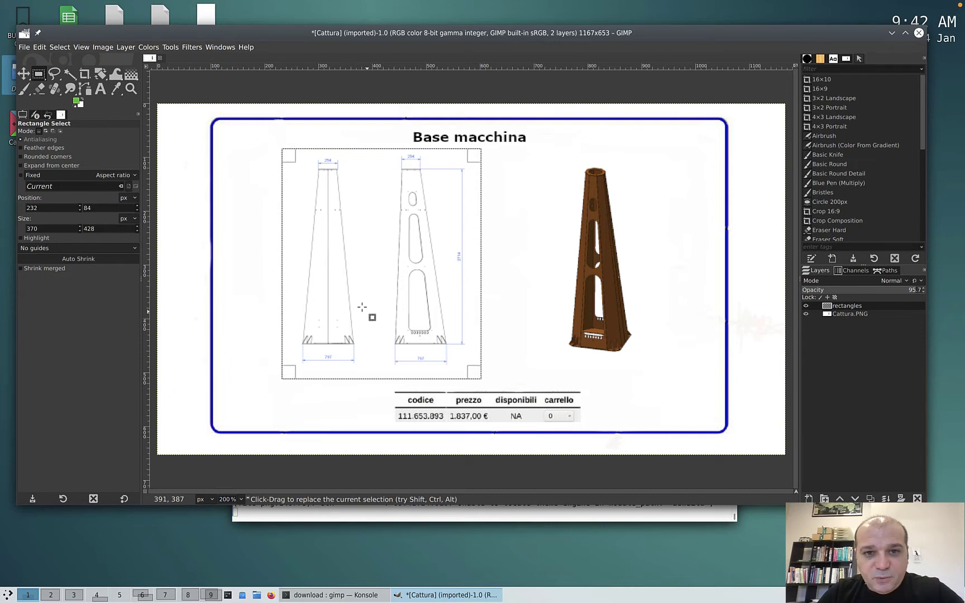
{"action": "key", "text": "Down"}
{"action": "key", "text": "Left"}
{"action": "key", "text": "Left"}
{"action": "key", "text": "Left"}
{"action": "key", "text": "Left"}
{"action": "key", "text": "Left"}
{"action": "key", "text": "Up"}
{"action": "key", "text": "Right"}
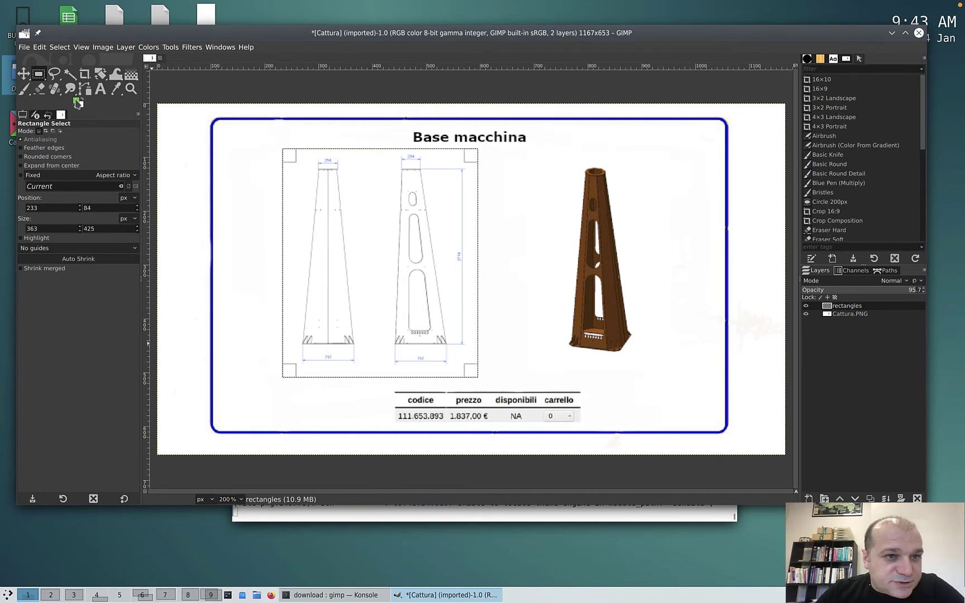
Set the foreground colour to red from the recent colours
{"action": "left_click", "coordinate": [77, 103]}
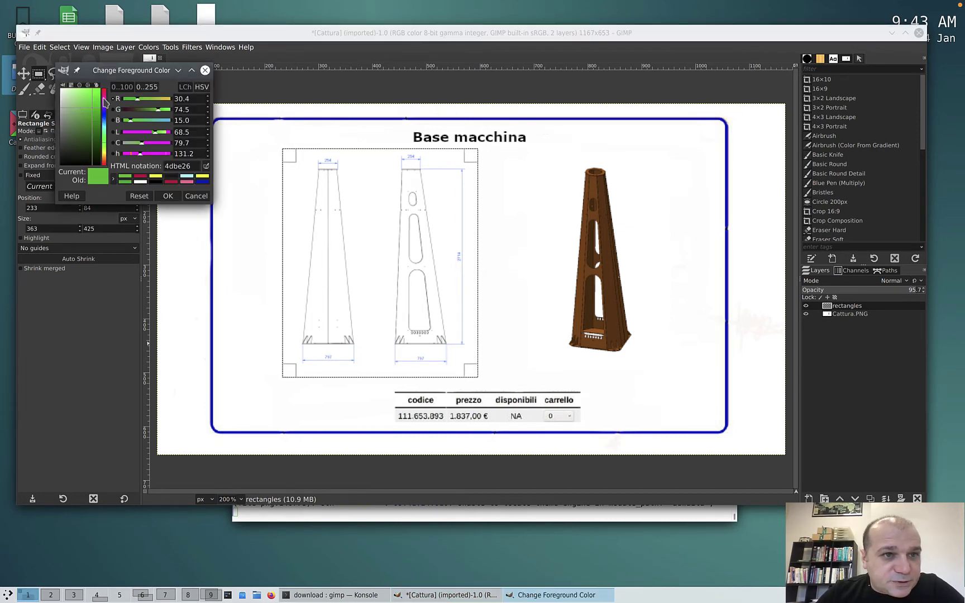
{"action": "left_click", "coordinate": [140, 177]}
{"action": "left_click", "coordinate": [168, 198]}
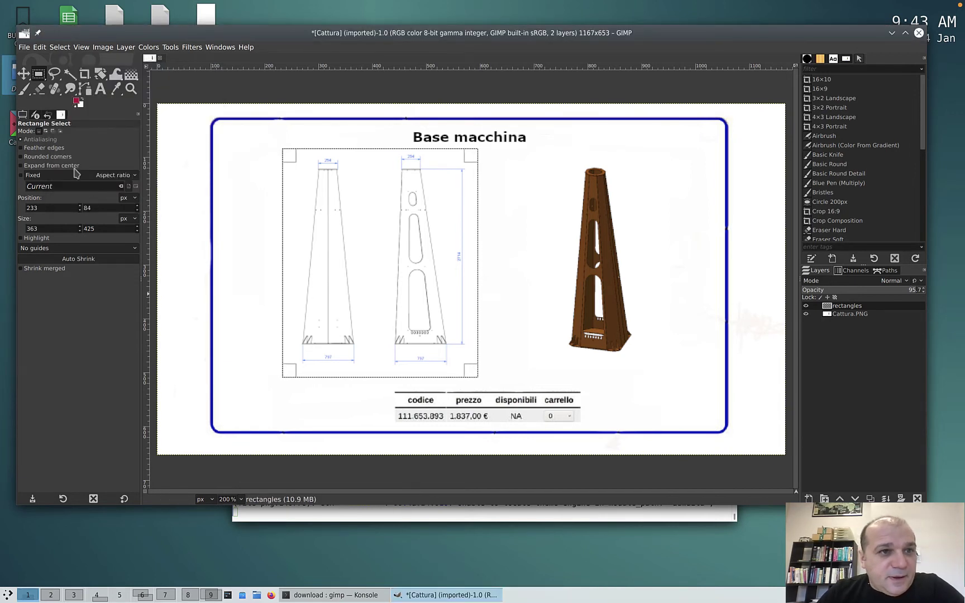
Stroke the selection with a 4 px red line, then clear the selection
{"action": "left_click", "coordinate": [39, 48]}
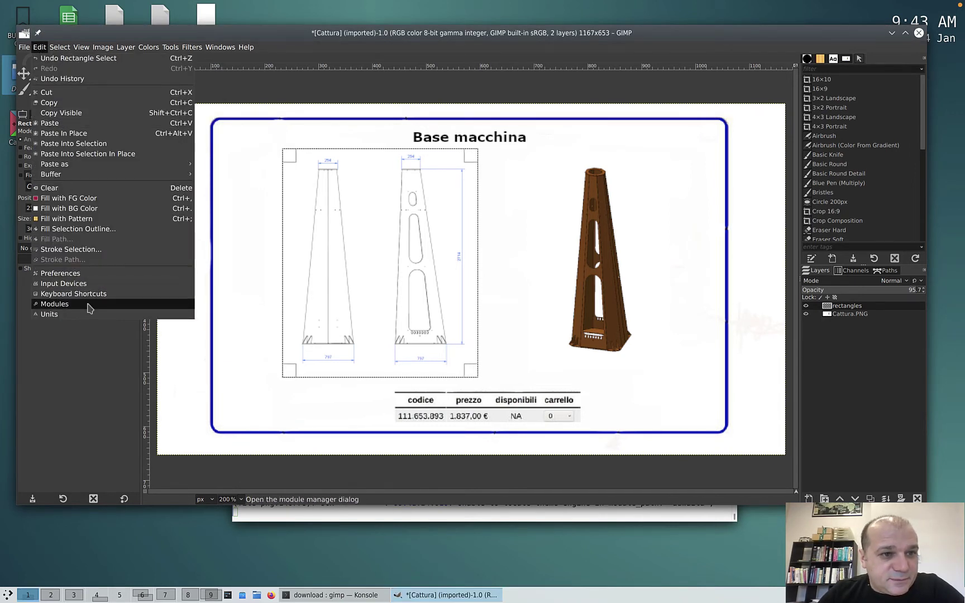
{"action": "left_click", "coordinate": [71, 249]}
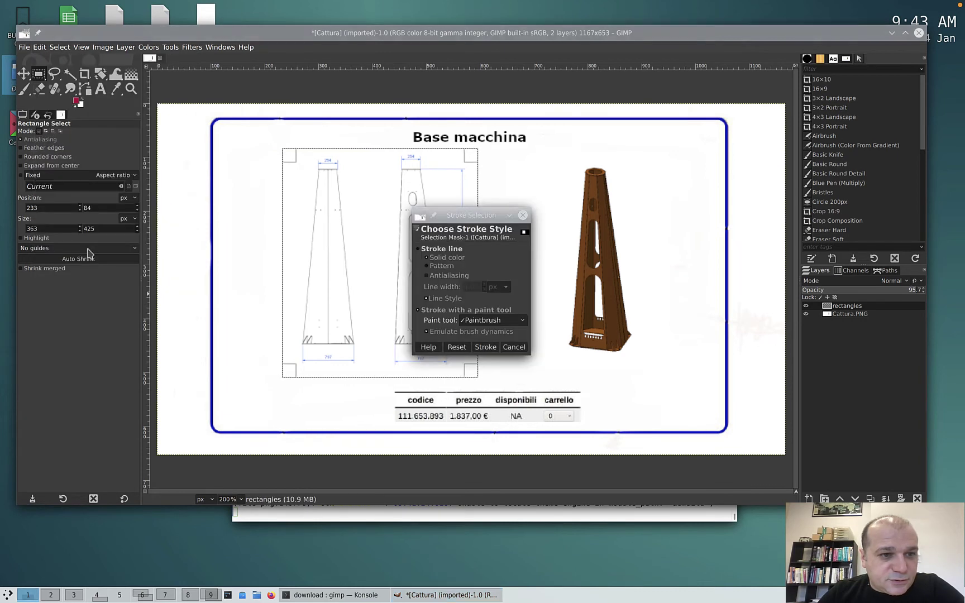
{"action": "left_click", "coordinate": [419, 250]}
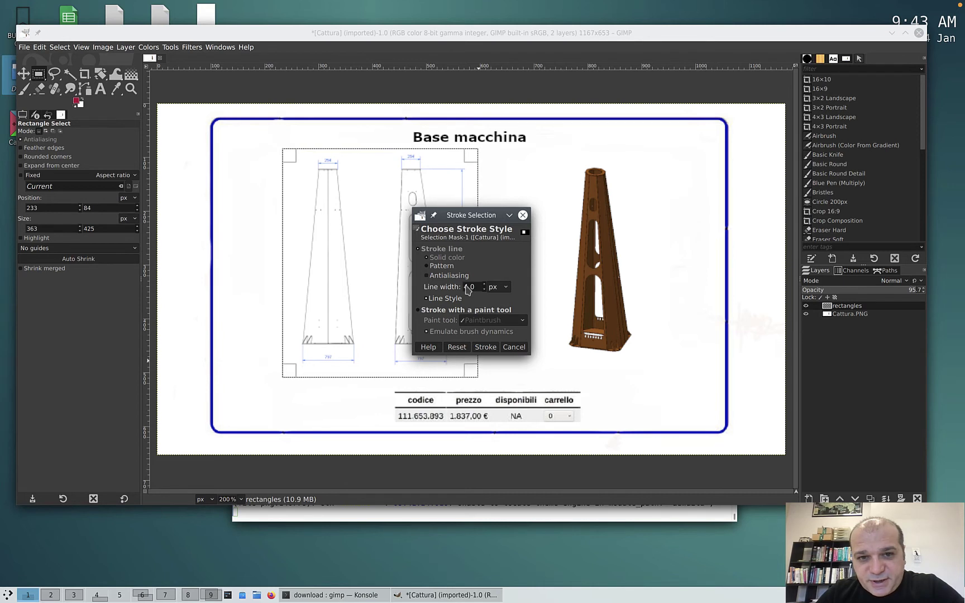
{"action": "left_click", "coordinate": [484, 347]}
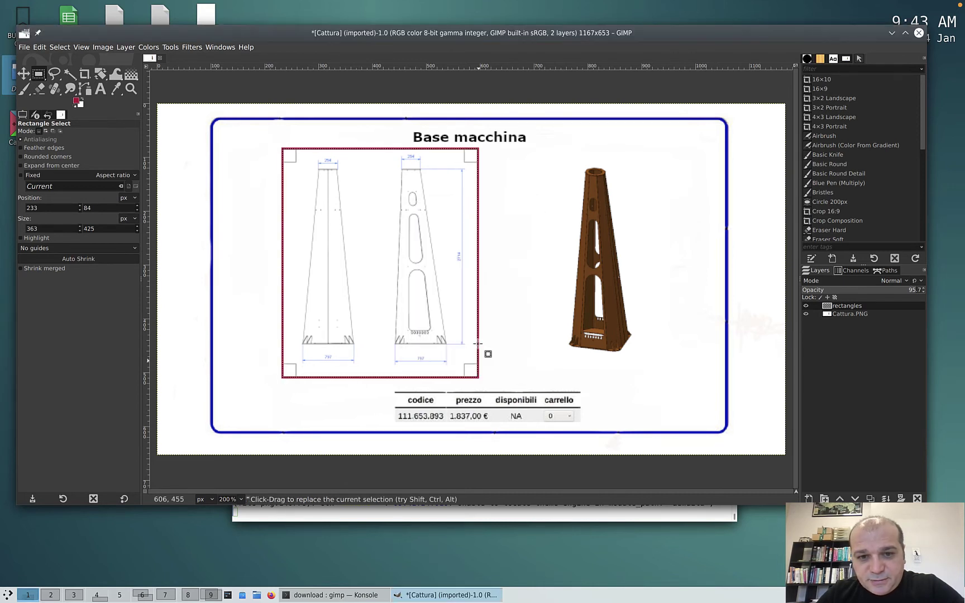
{"action": "left_click", "coordinate": [504, 344]}
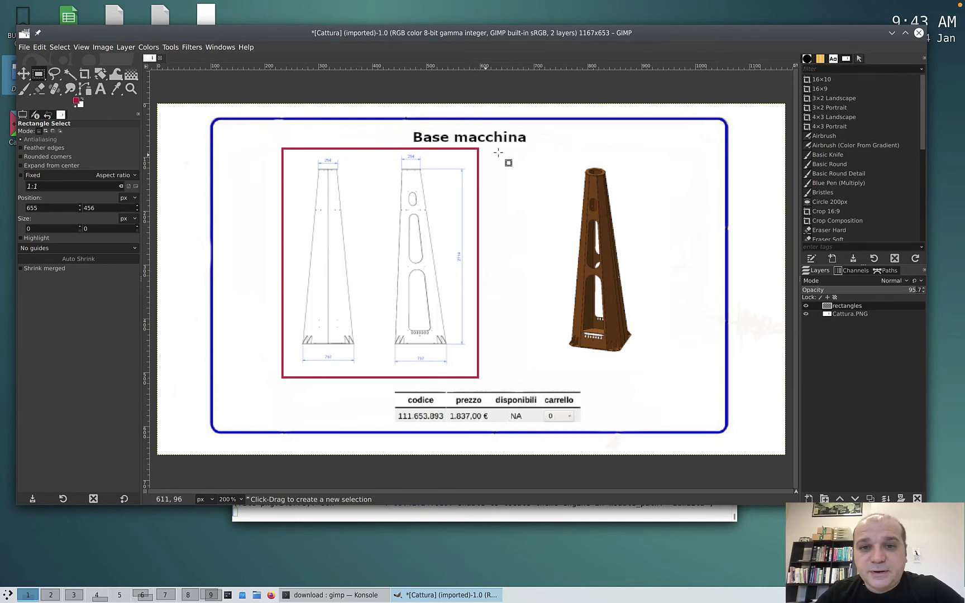
Draw a rectangular selection around the brown 3D tower
{"action": "left_click", "coordinate": [193, 48]}
{"action": "mouse_move", "coordinate": [178, 58]}
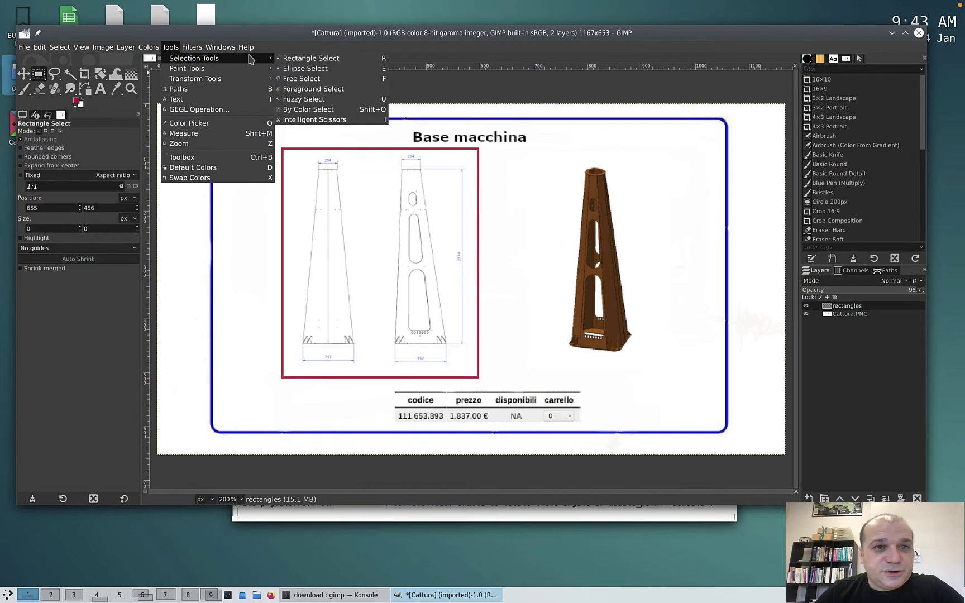
{"action": "left_click", "coordinate": [323, 60]}
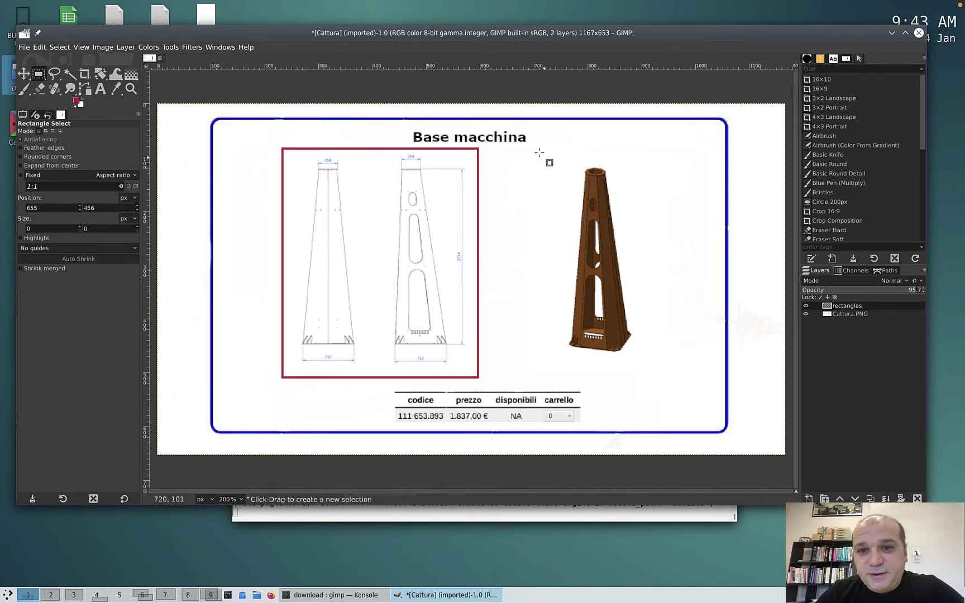
{"action": "left_click_drag", "start_coordinate": [557, 154], "coordinate": [641, 370]}
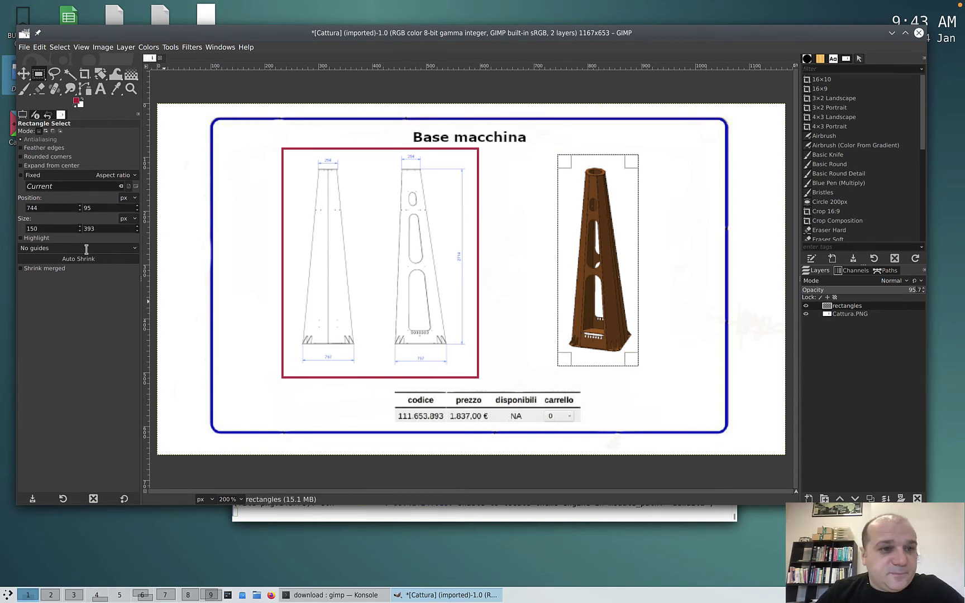
Give the tower selection rounded corners with a radius of about 45
{"action": "left_click", "coordinate": [21, 157]}
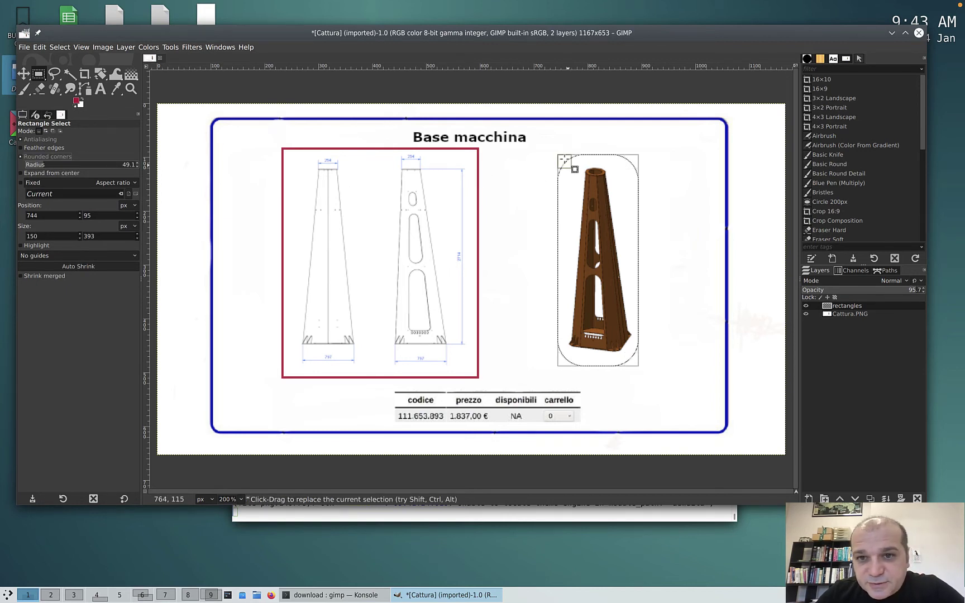
{"action": "left_click", "coordinate": [135, 165]}
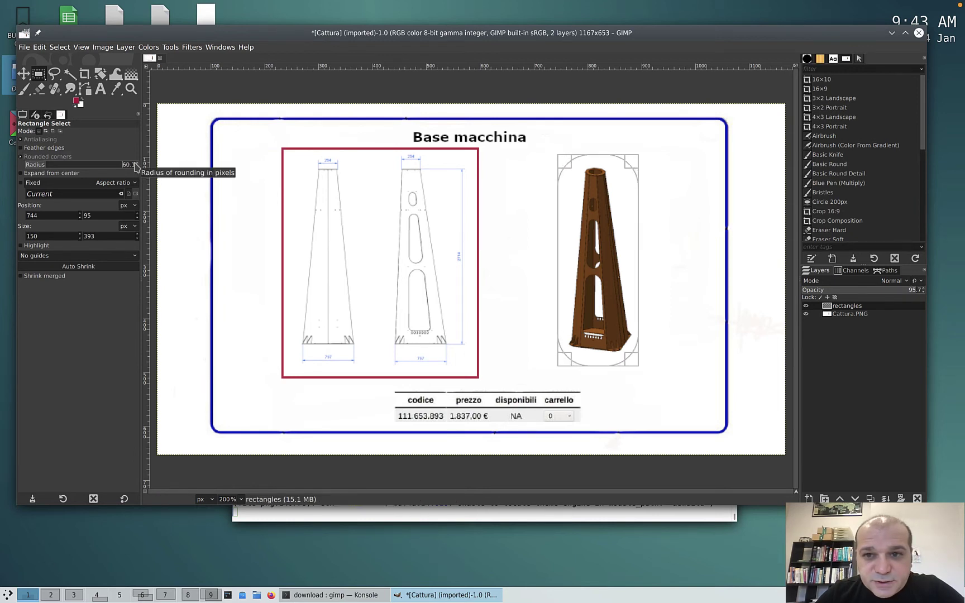
{"action": "scroll", "coordinate": [135, 167], "scroll_direction": "up", "scroll_amount": 5}
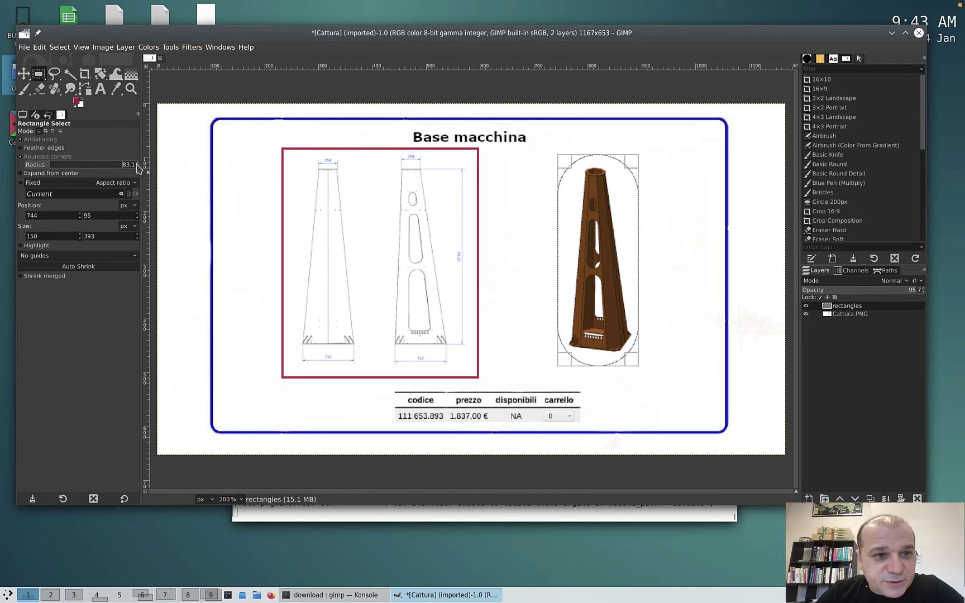
{"action": "scroll", "coordinate": [138, 167], "scroll_direction": "down", "scroll_amount": 8}
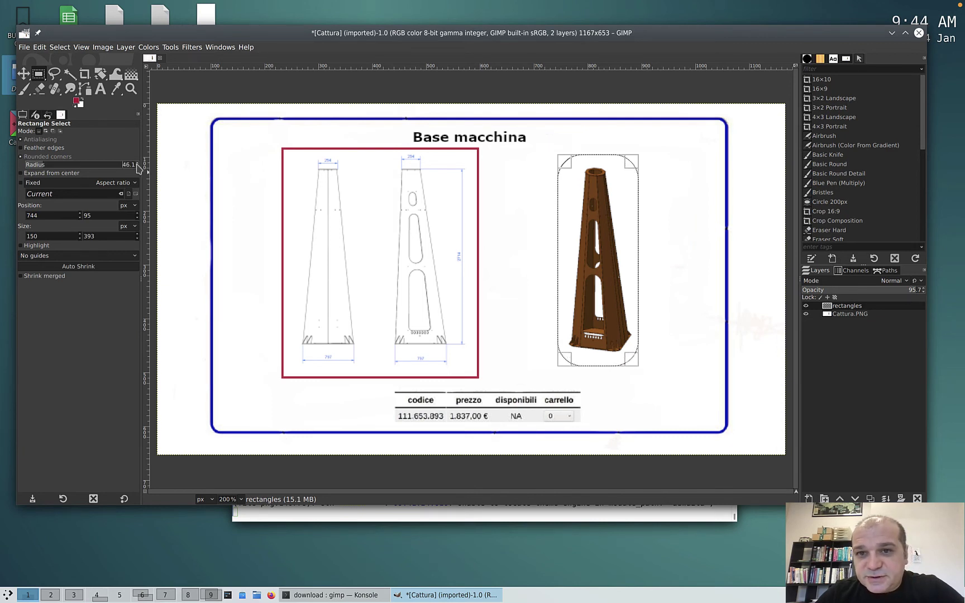
{"action": "scroll", "coordinate": [138, 168], "scroll_direction": "down", "scroll_amount": 1}
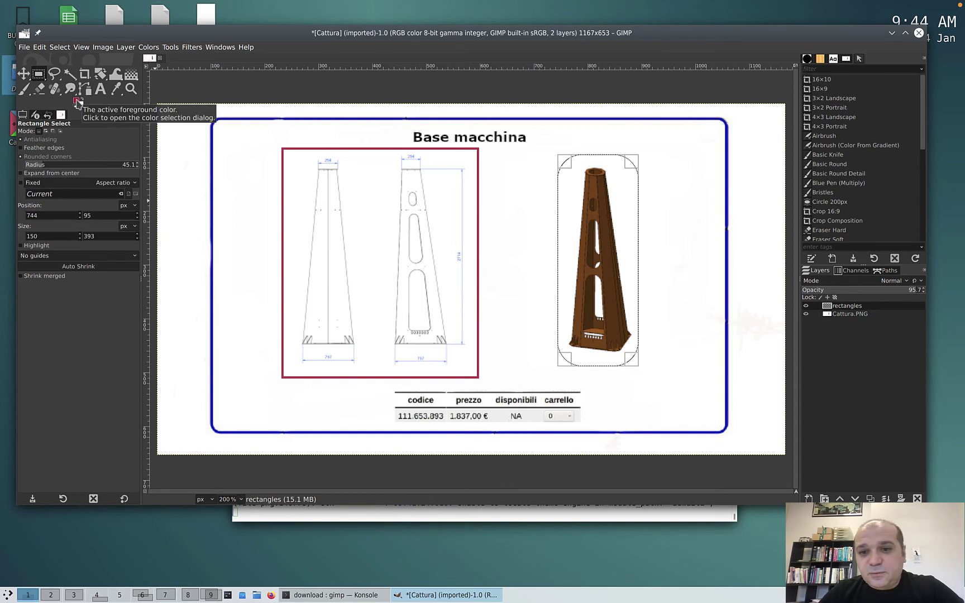
Set the foreground colour to green from the colour history
{"action": "left_click", "coordinate": [78, 102]}
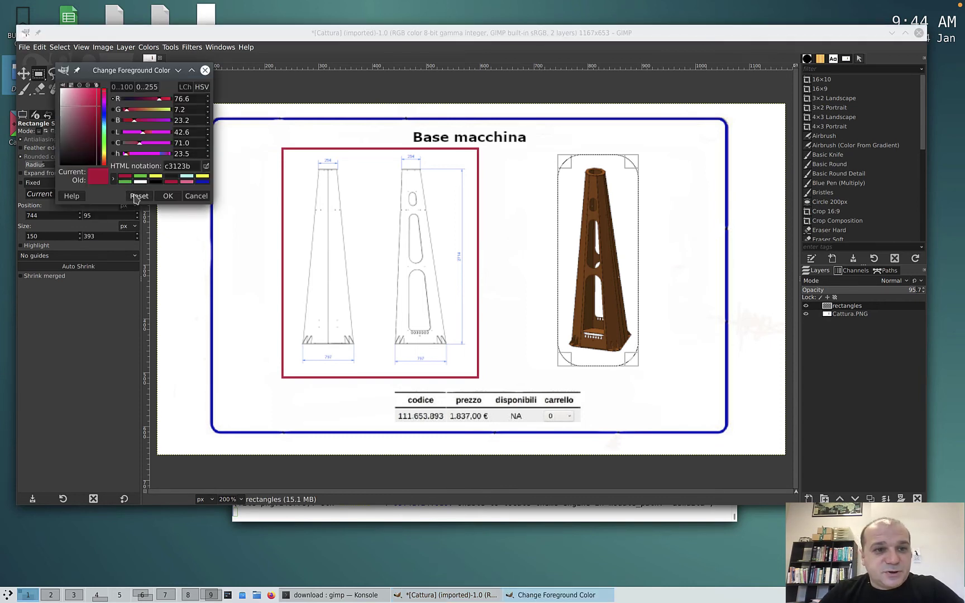
{"action": "left_click", "coordinate": [140, 177]}
{"action": "left_click", "coordinate": [167, 195]}
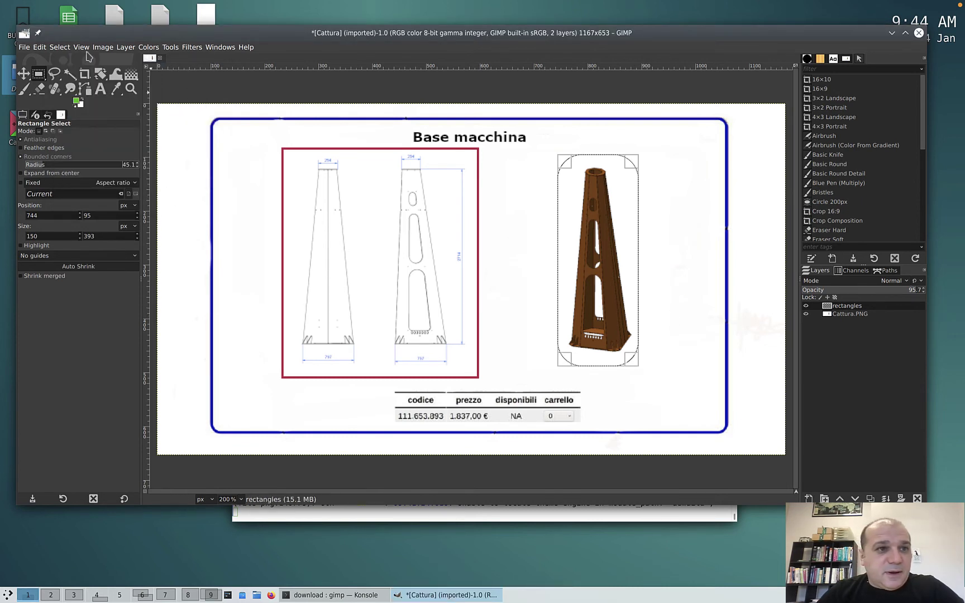
Set up Stroke Selection to stroke with a paint tool, using the Paintbrush
{"action": "left_click", "coordinate": [39, 47]}
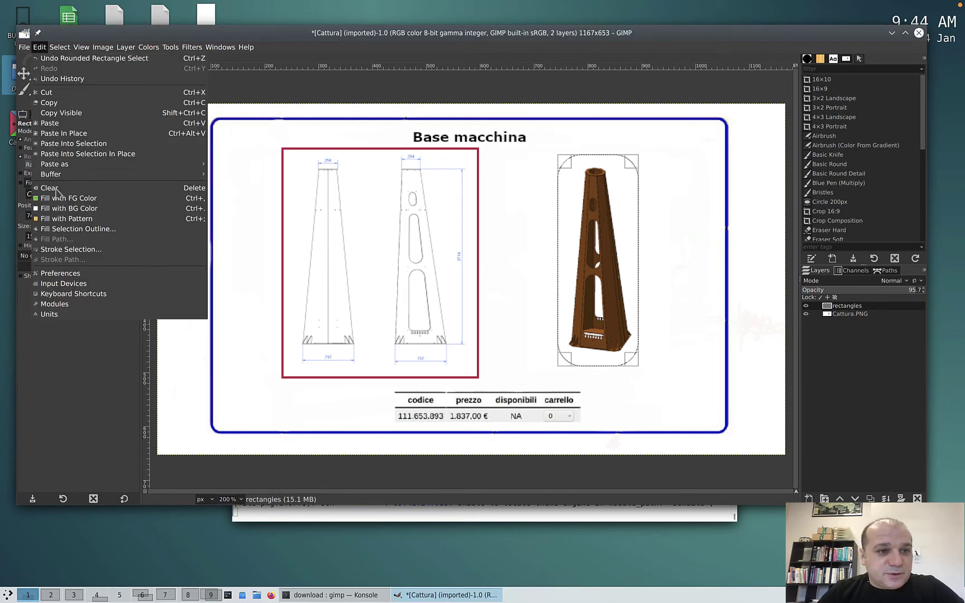
{"action": "left_click", "coordinate": [64, 251]}
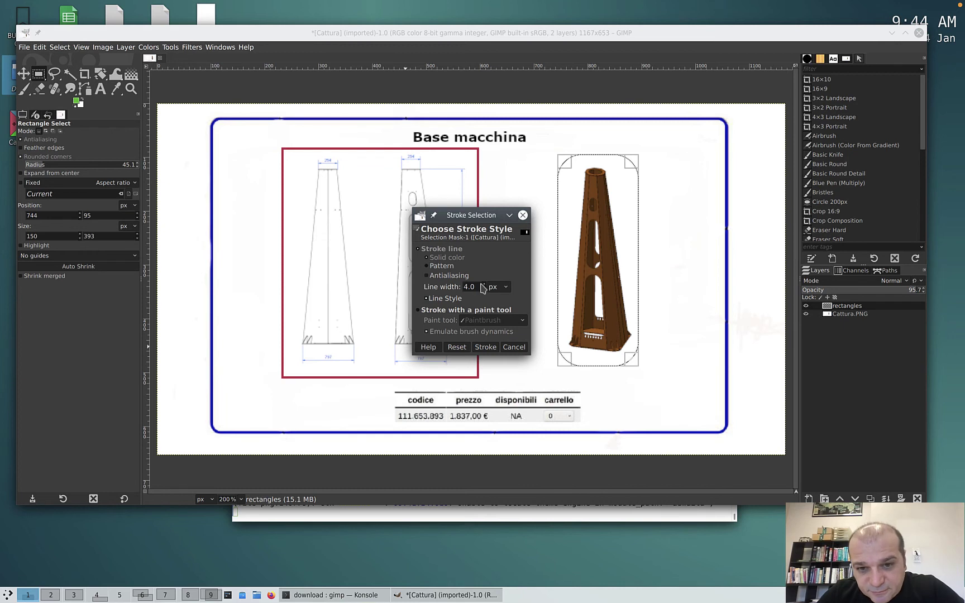
{"action": "left_click", "coordinate": [417, 310]}
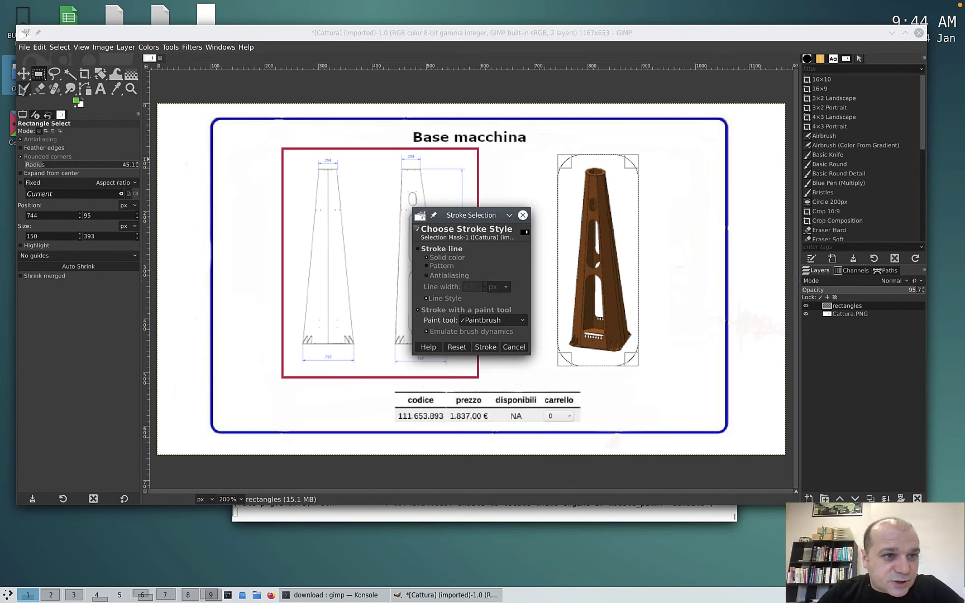
{"action": "left_click", "coordinate": [24, 88]}
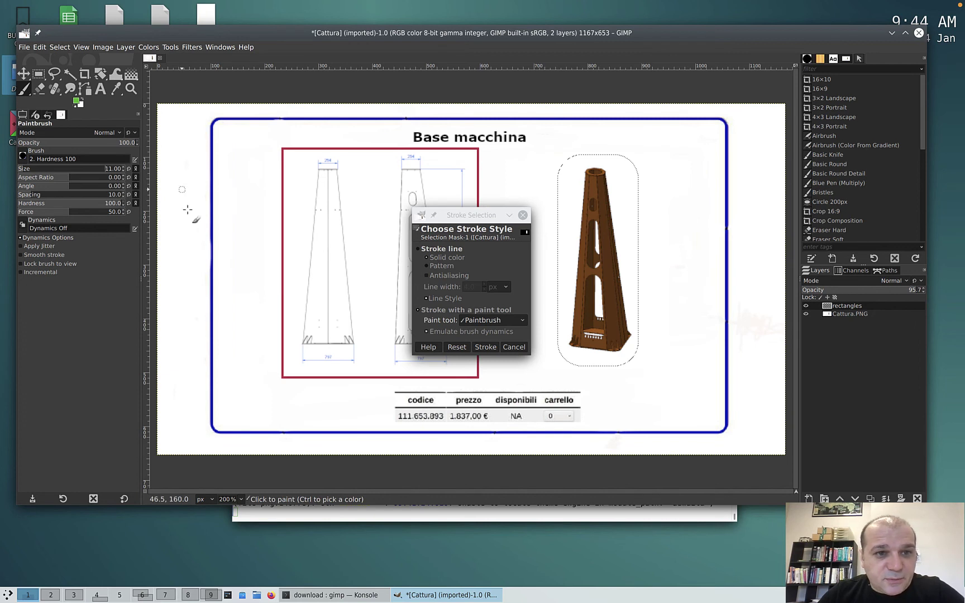
Apply the green stroke around the tower, then hide and reshow the rectangles layer
{"action": "left_click", "coordinate": [485, 347]}
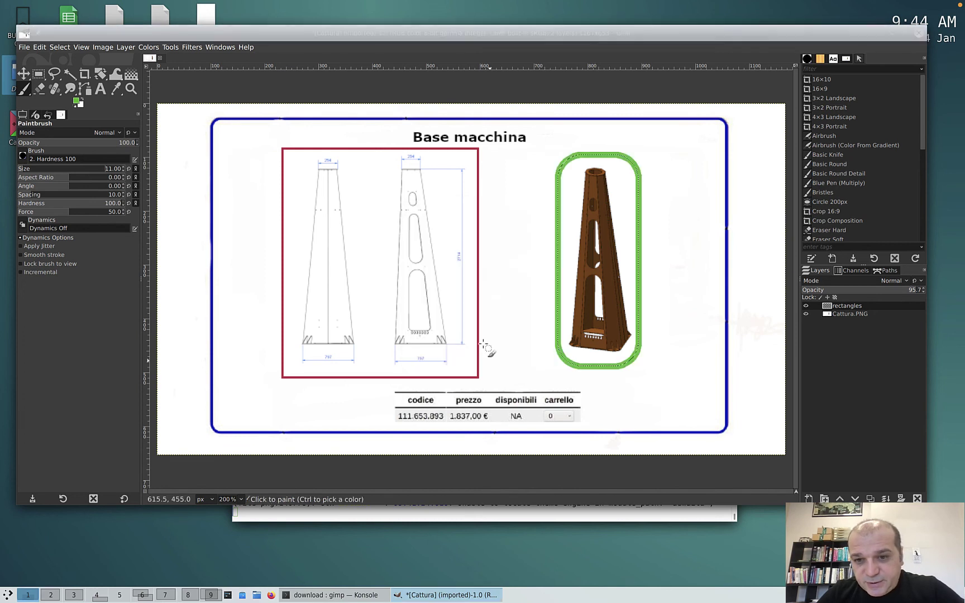
{"action": "left_click", "coordinate": [806, 305]}
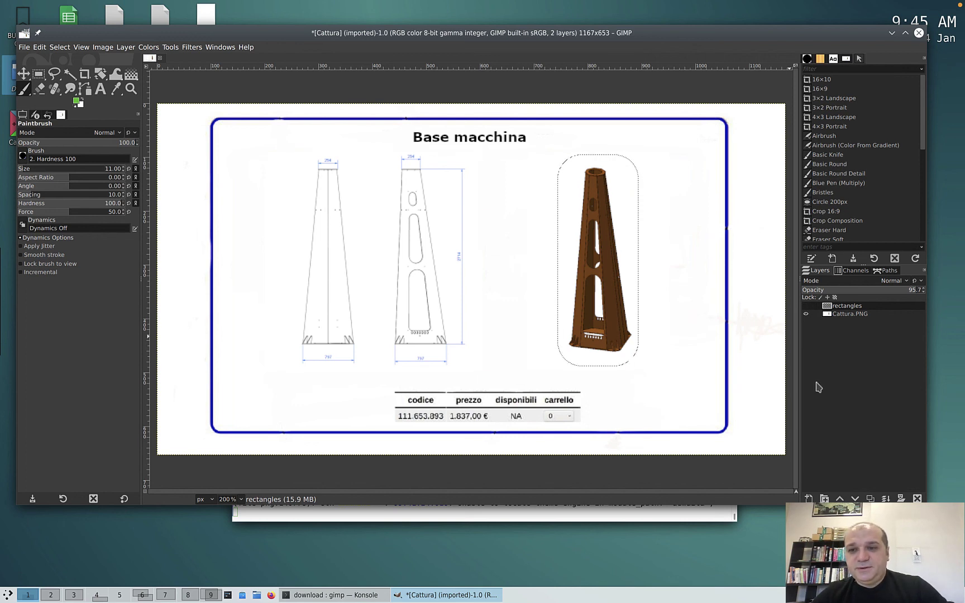
{"action": "left_click", "coordinate": [805, 305]}
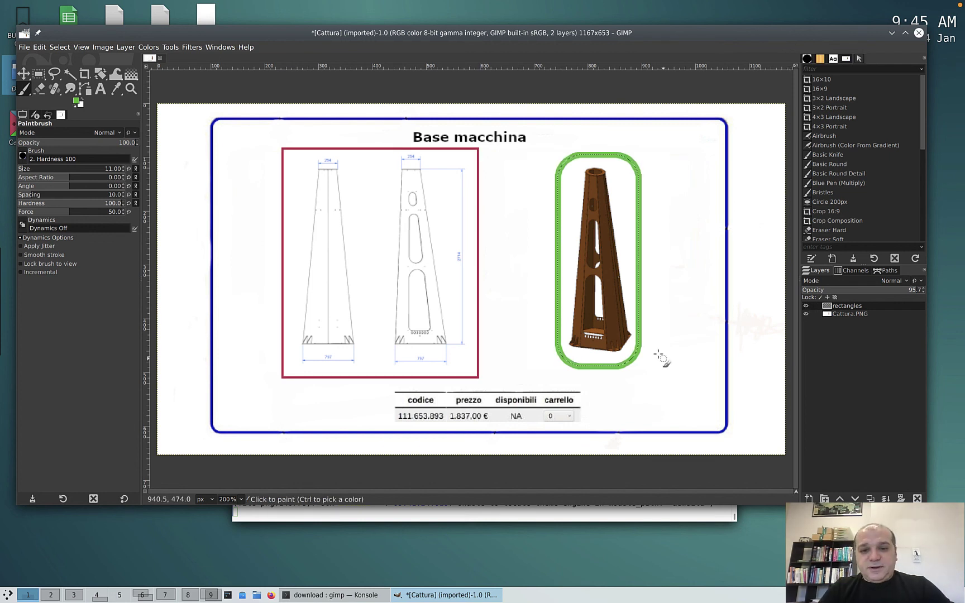